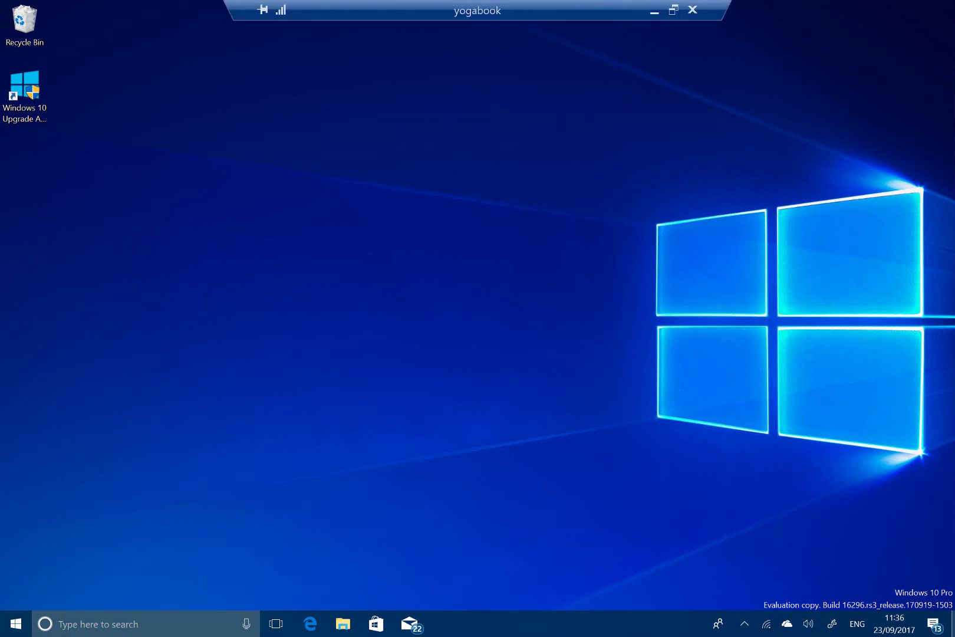
- Open Start, then launch Settings with Win+I to reach Time & Language > Date & time
key("super")
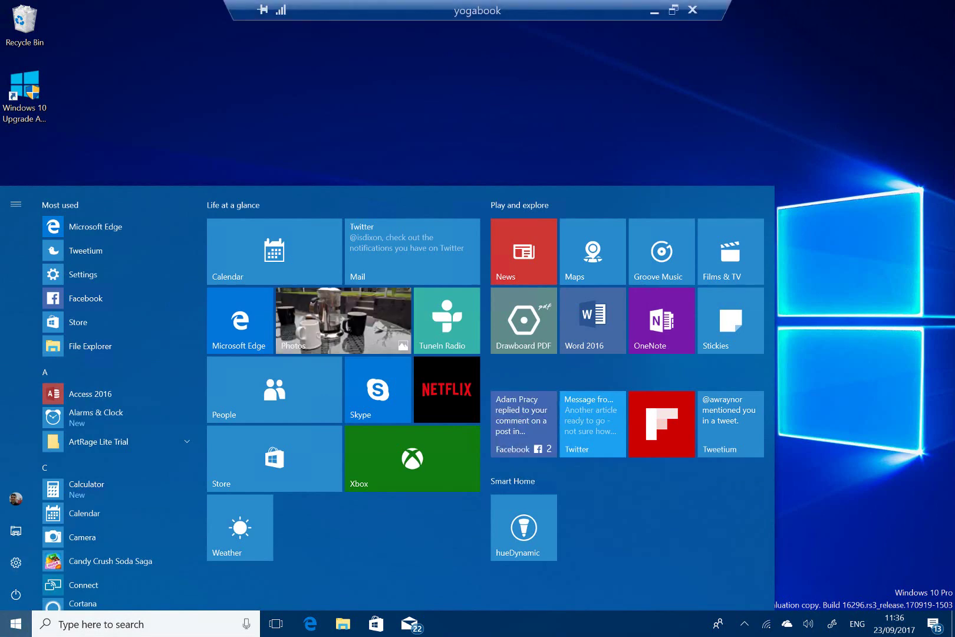
key("super+i")
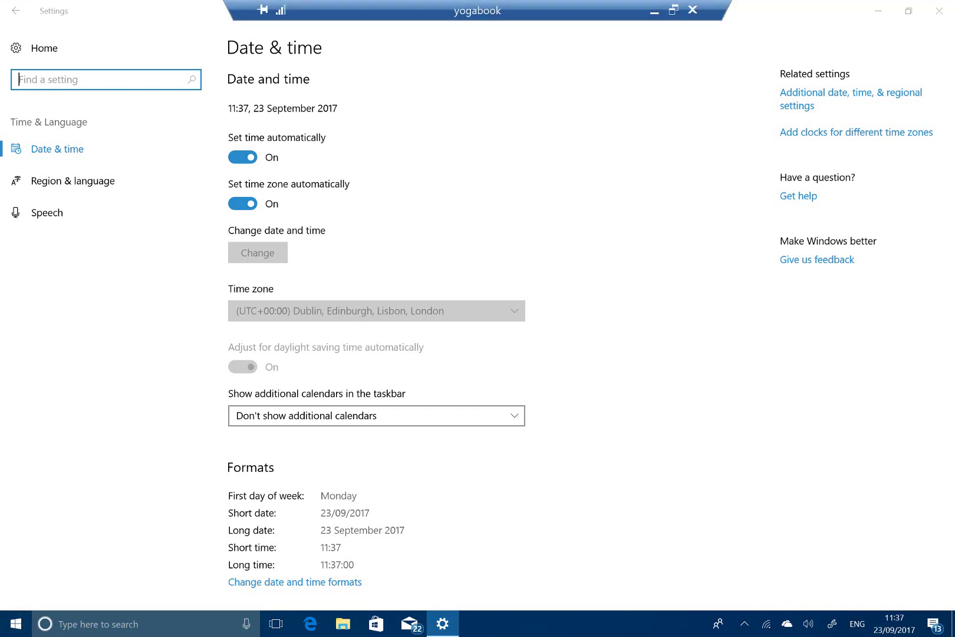
key("super")
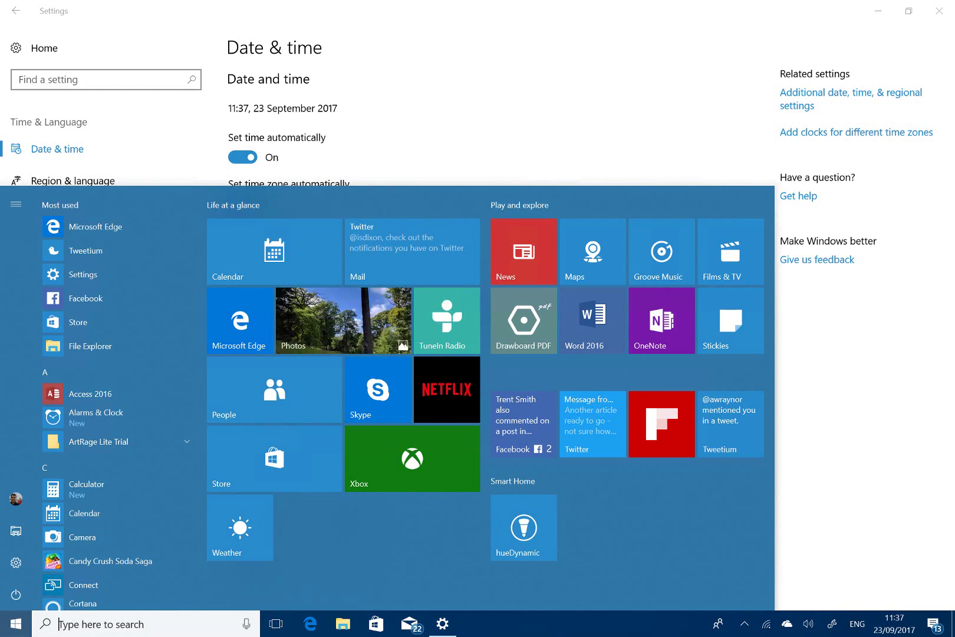
key("Escape")
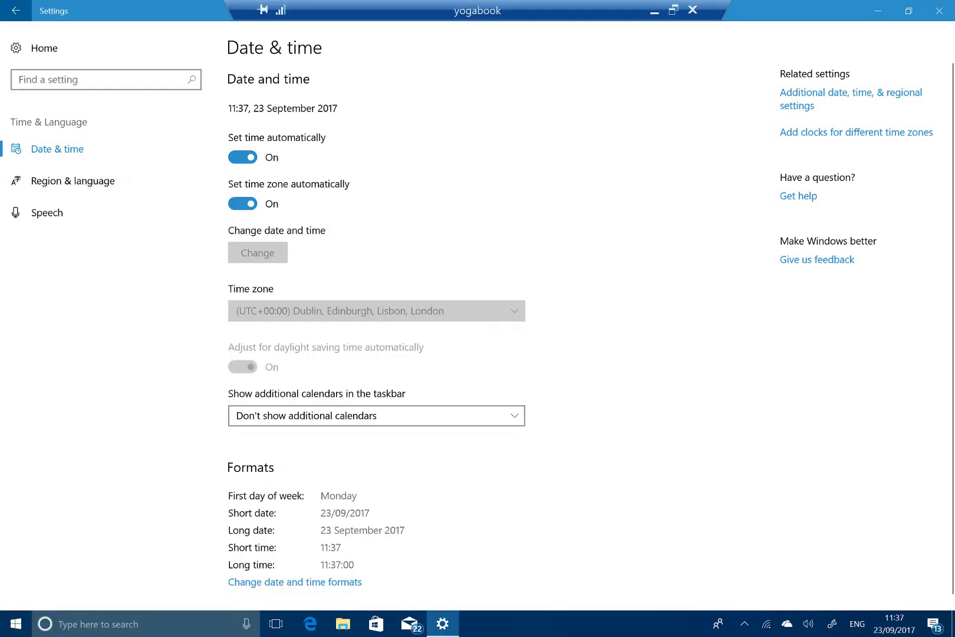